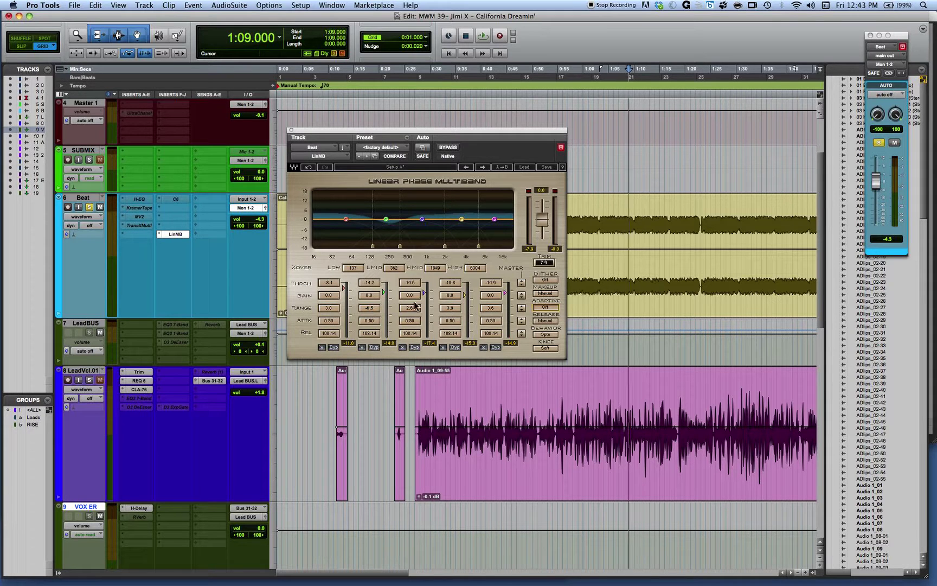
- Lower the low crossover of the Linear Phase Multiband on the Beat track to 100 Hz
{"action": "mouse_move", "coordinate": [331, 297]}
{"action": "left_mouse_down"}
{"action": "mouse_move", "coordinate": [332, 324]}
{"action": "mouse_move", "coordinate": [332, 301]}
{"action": "left_mouse_up"}
{"action": "left_click", "coordinate": [353, 268]}
{"action": "key", "text": "Down"}
{"action": "key", "text": "Down"}
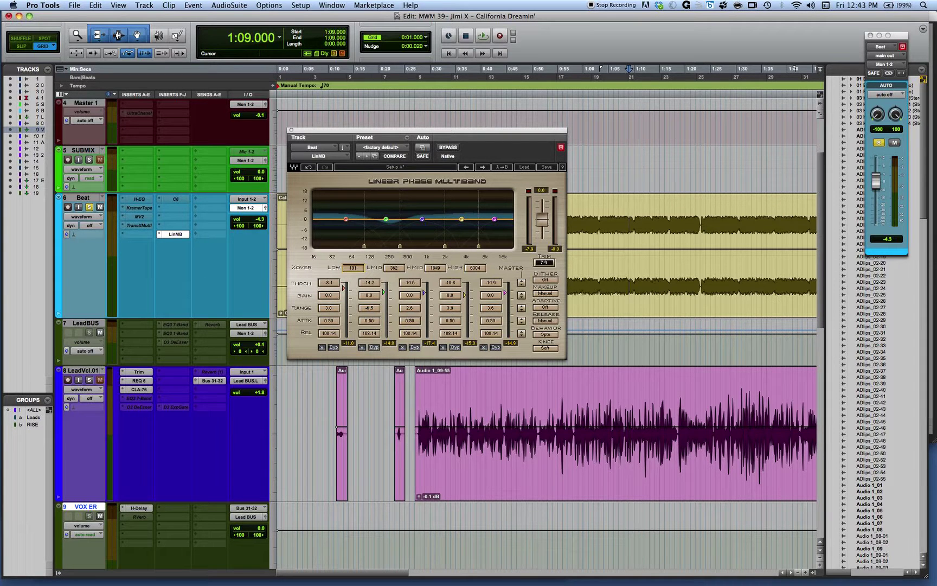
{"action": "key", "text": "Down"}
{"action": "key", "text": "Down"}
- Adjust the low-mid crossover down and back up, settling on 346 Hz
{"action": "key", "text": "Tab"}
{"action": "key", "text": "Down"}
{"action": "key", "text": "Down"}
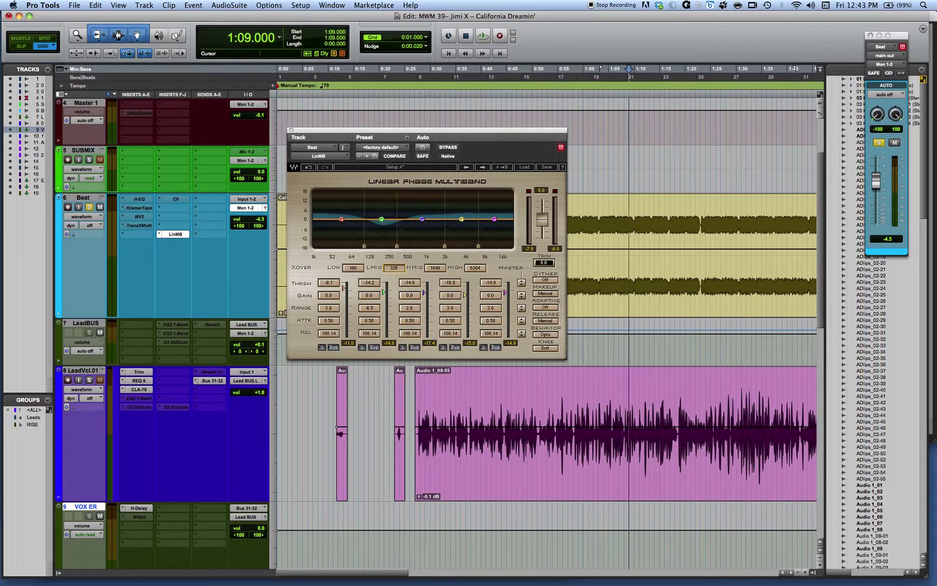
{"action": "key", "text": "Up"}
{"action": "key", "text": "Up"}
- Change the high-mid crossover to 1554 Hz
{"action": "key", "text": "Tab"}
{"action": "key", "text": "Down"}
{"action": "key", "text": "Down"}
{"action": "key", "text": "Down"}
{"action": "key", "text": "Up"}
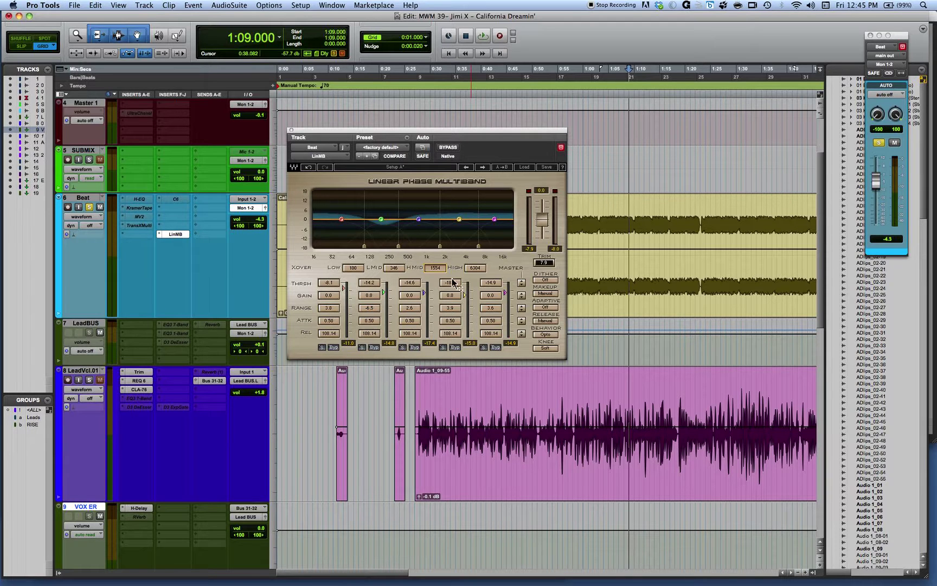
- Try out the dither and makeup switches, returning makeup to Manual
{"action": "left_click", "coordinate": [546, 280]}
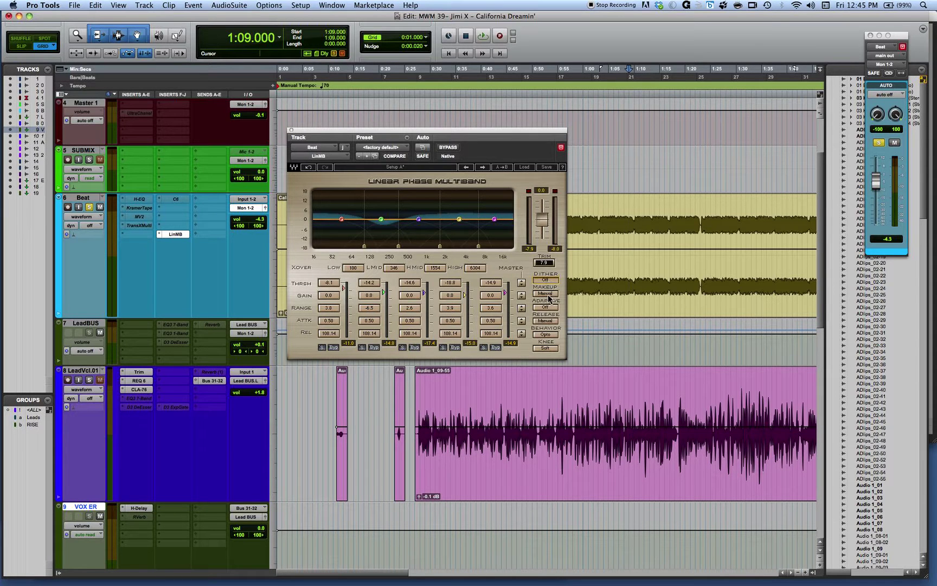
{"action": "left_click", "coordinate": [548, 295]}
{"action": "left_click", "coordinate": [547, 295]}
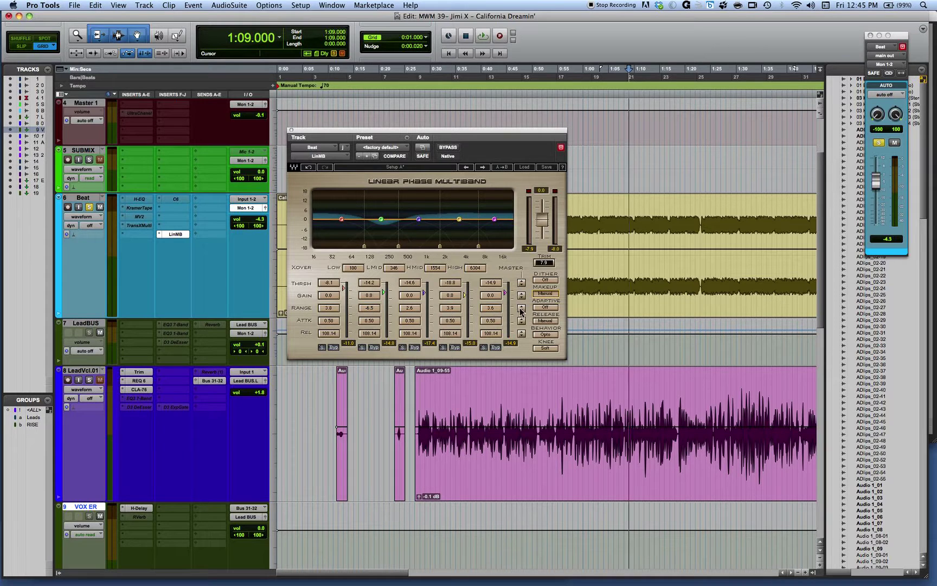
- Use the master controls to raise all band thresholds by 3 dB, lower all gains to -0.3 and raise the ranges slightly
{"action": "left_click_drag", "start_coordinate": [522, 283], "coordinate": [530, 308]}
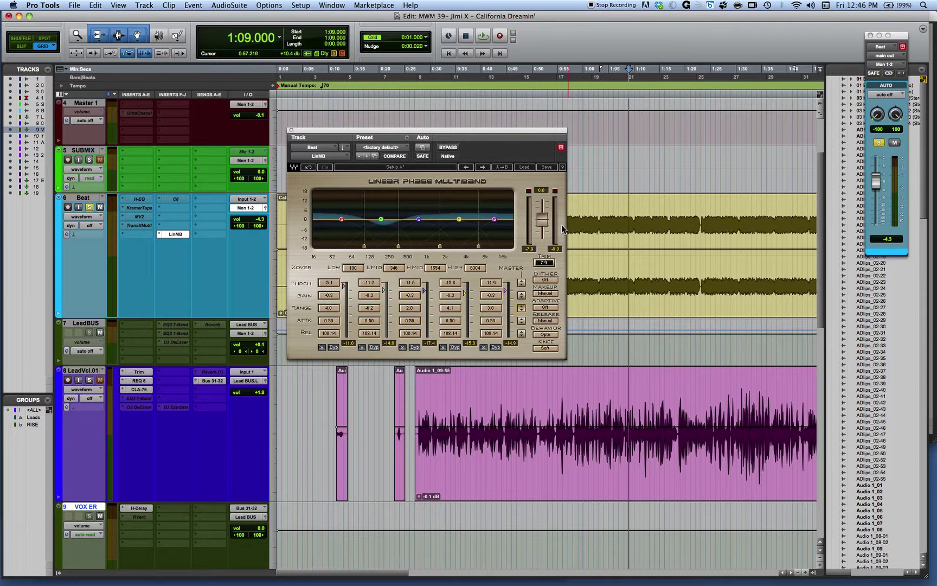
- Try the ARC release mode and the alternate behavior mode, returning to Manual and Opto
{"action": "left_click", "coordinate": [548, 322]}
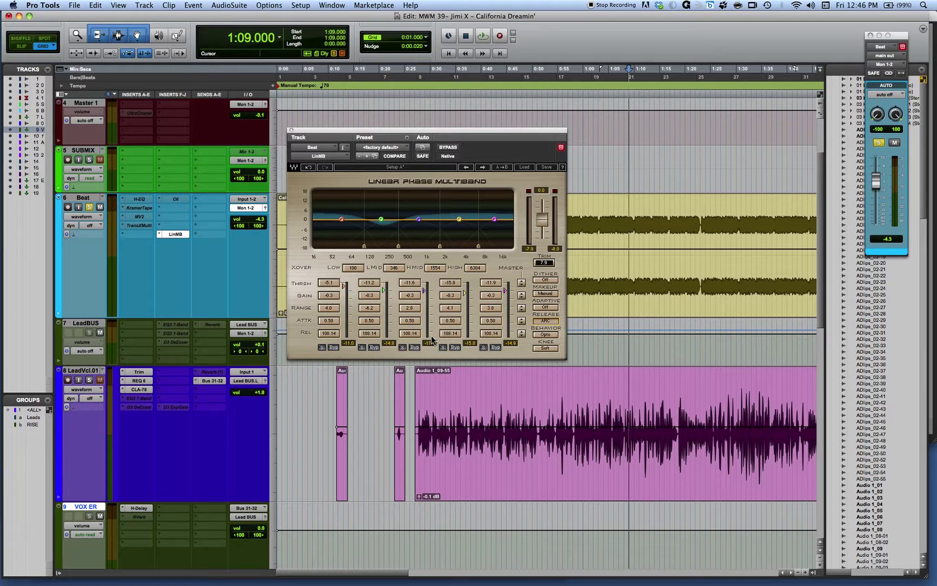
{"action": "left_click", "coordinate": [545, 320]}
{"action": "left_click", "coordinate": [543, 336]}
{"action": "left_click", "coordinate": [547, 335]}
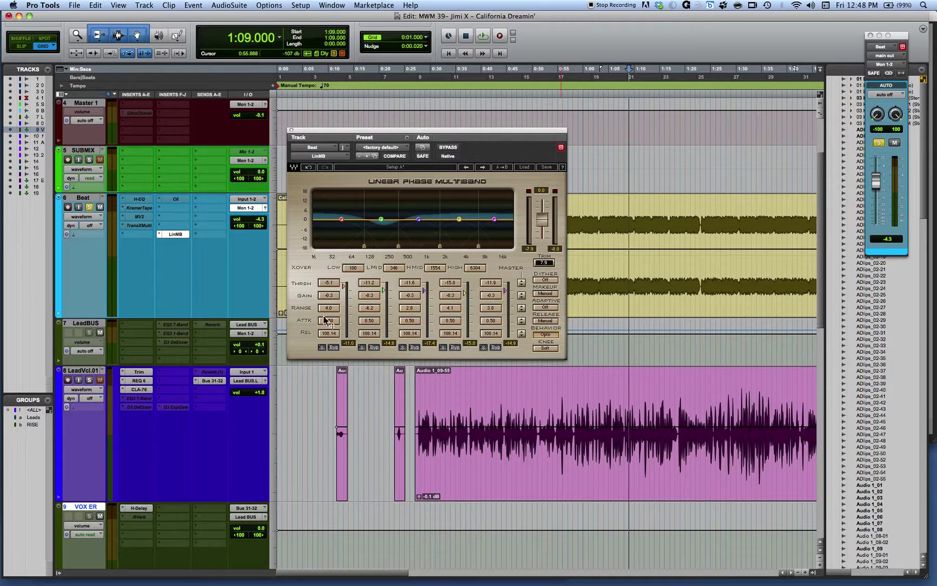
- Try other knee settings, including 0.50, and return the knee to Soft
{"action": "left_click", "coordinate": [547, 348]}
{"action": "left_click_drag", "start_coordinate": [546, 348], "coordinate": [550, 354]}
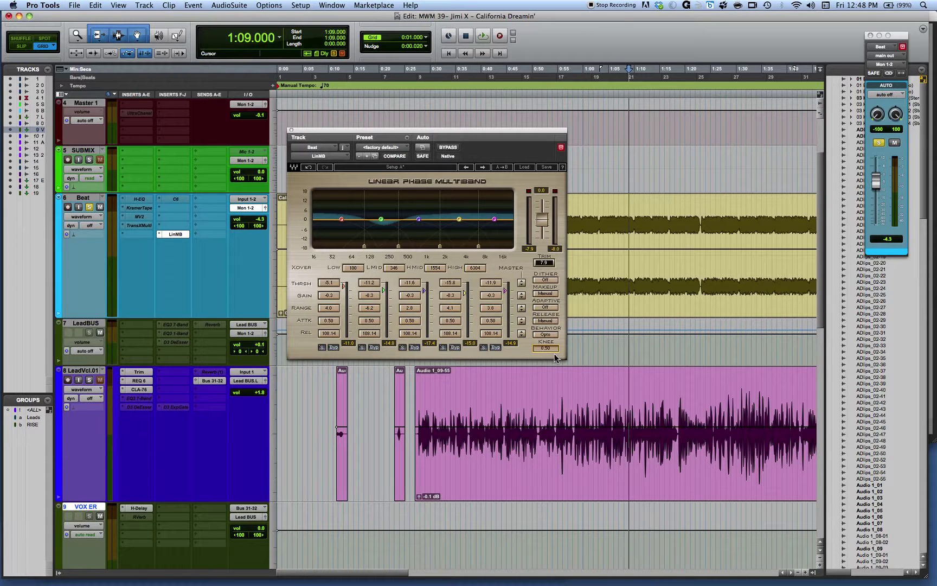
{"action": "left_click_drag", "start_coordinate": [552, 350], "coordinate": [554, 356]}
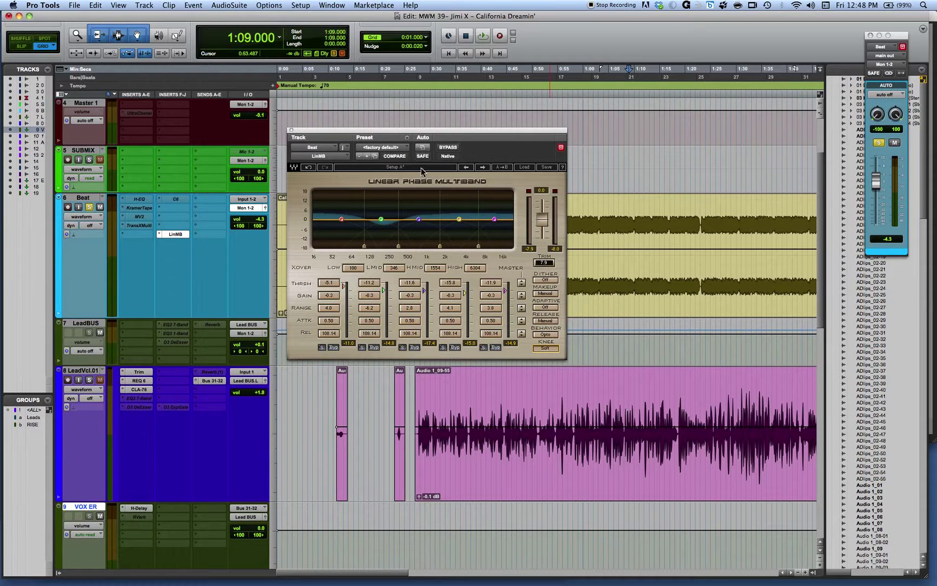
- Move the plugin window aside, switch it to Setup B and set the low band's gain to -0.5
{"action": "left_click_drag", "start_coordinate": [439, 133], "coordinate": [307, 115]}
{"action": "left_click", "coordinate": [302, 149]}
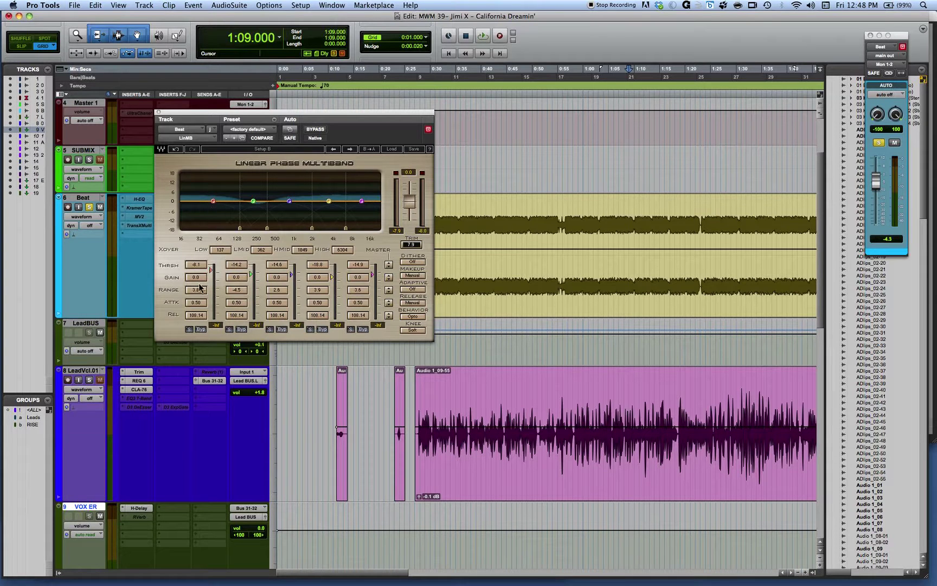
{"action": "left_click_drag", "start_coordinate": [196, 278], "coordinate": [196, 283]}
- Play the beat from 1:09 and compare the sound with the multiband compressor bypassed and active
{"action": "key", "text": "space"}
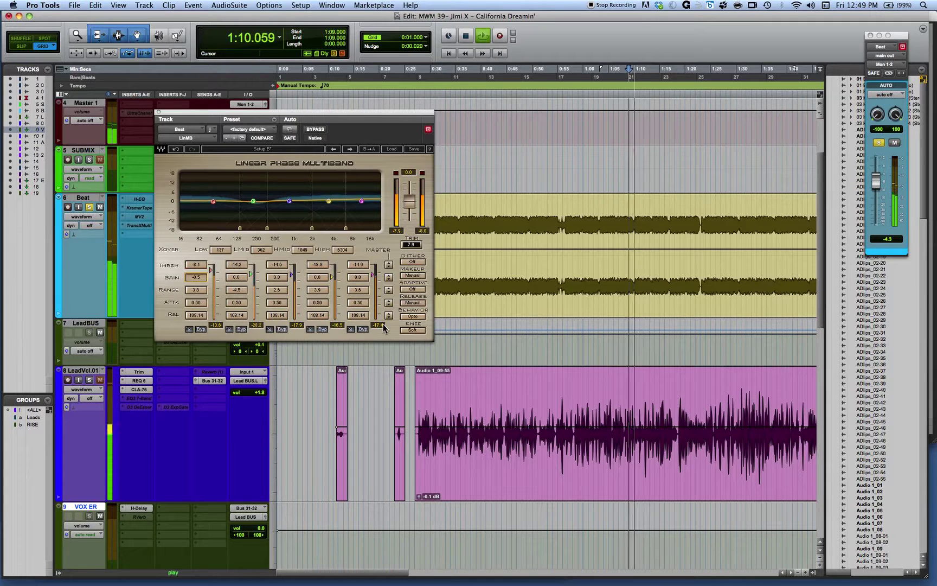
{"action": "left_click", "coordinate": [315, 129]}
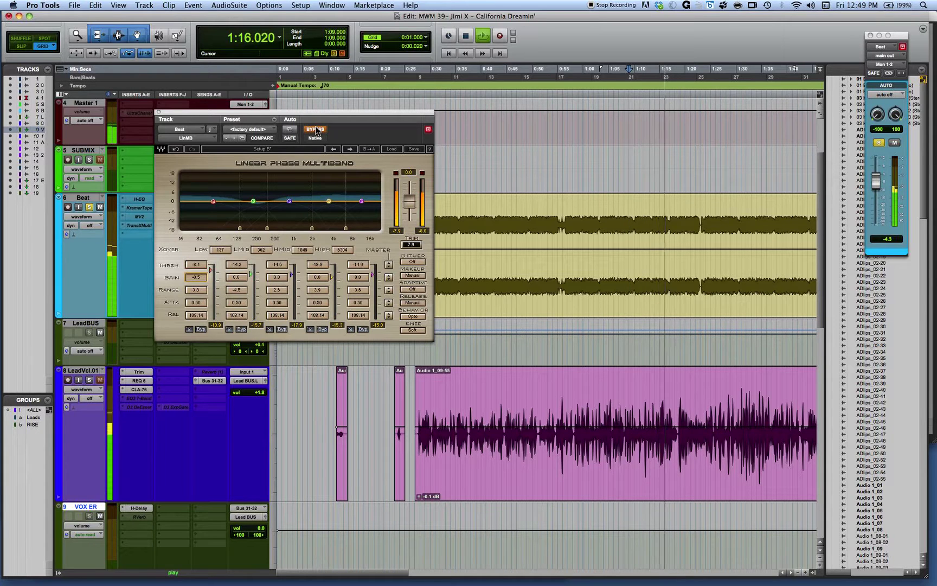
{"action": "left_click", "coordinate": [315, 129]}
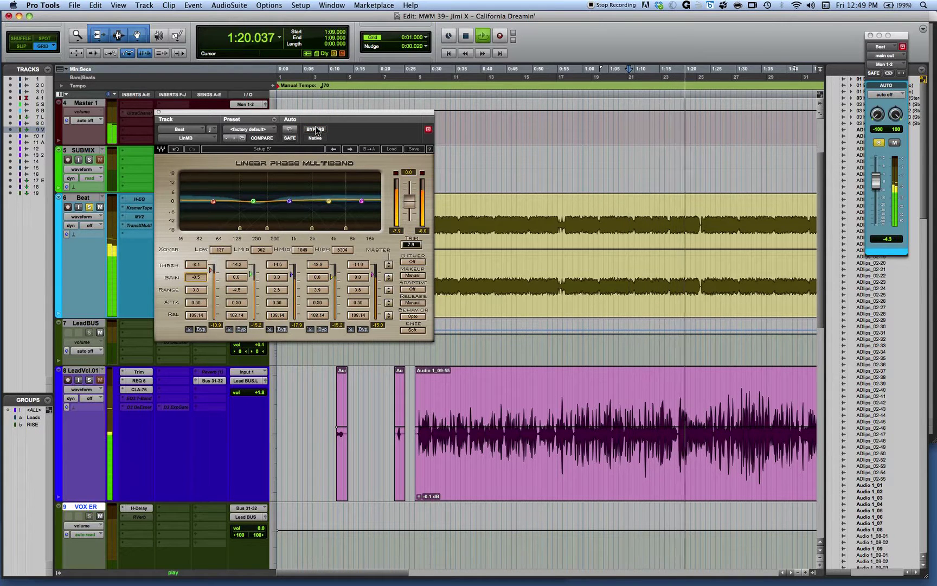
{"action": "key", "text": "space"}
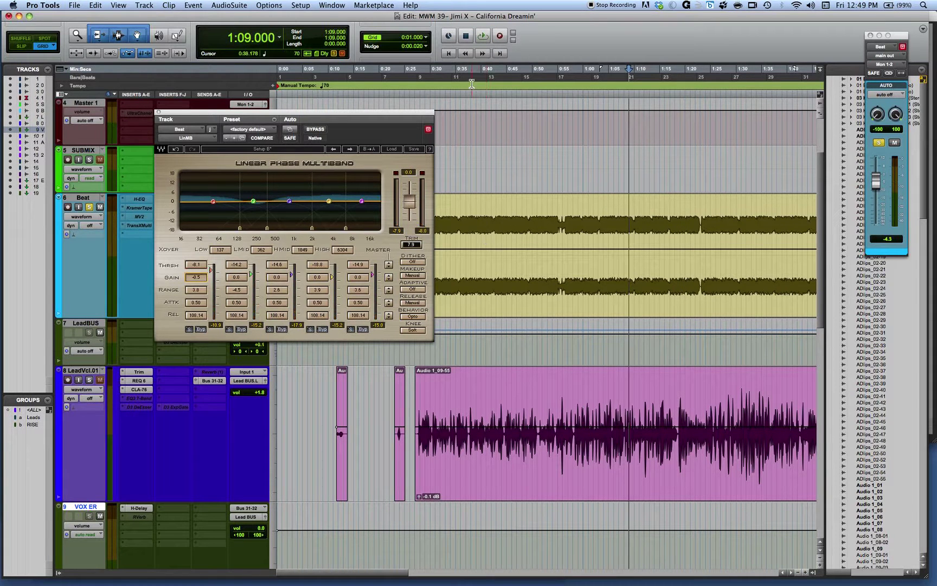
- Place the playback start at 0:27 and move the plugin window clear of the beat's opening waveform
{"action": "left_click", "coordinate": [456, 69]}
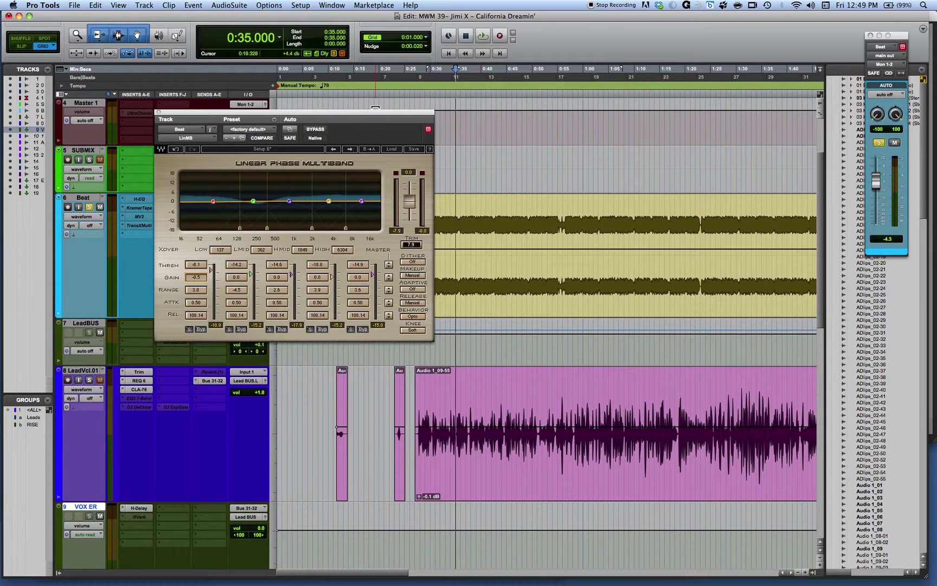
{"action": "left_click_drag", "start_coordinate": [375, 115], "coordinate": [707, 114]}
{"action": "left_click", "coordinate": [415, 78]}
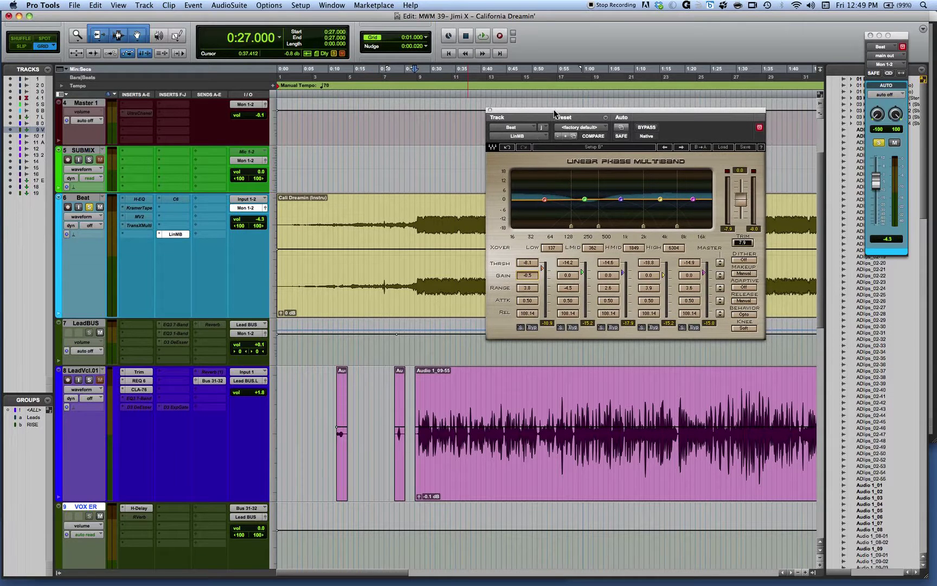
{"action": "left_click_drag", "start_coordinate": [554, 113], "coordinate": [511, 115]}
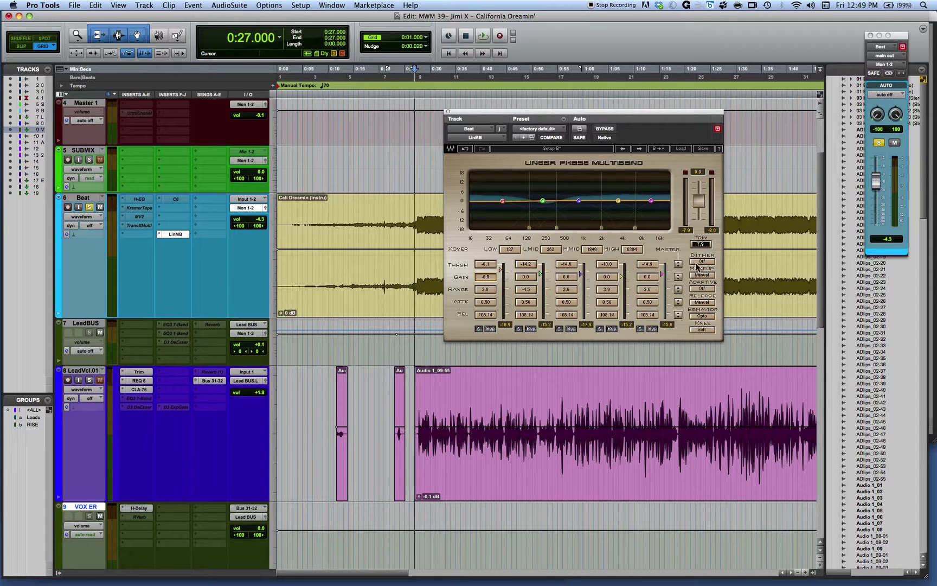
- During playback, lower all band thresholds together with the master control, down to -11.5 for the low band and -18.3 for the high band
{"action": "left_click", "coordinate": [678, 266]}
{"action": "key", "text": "space"}
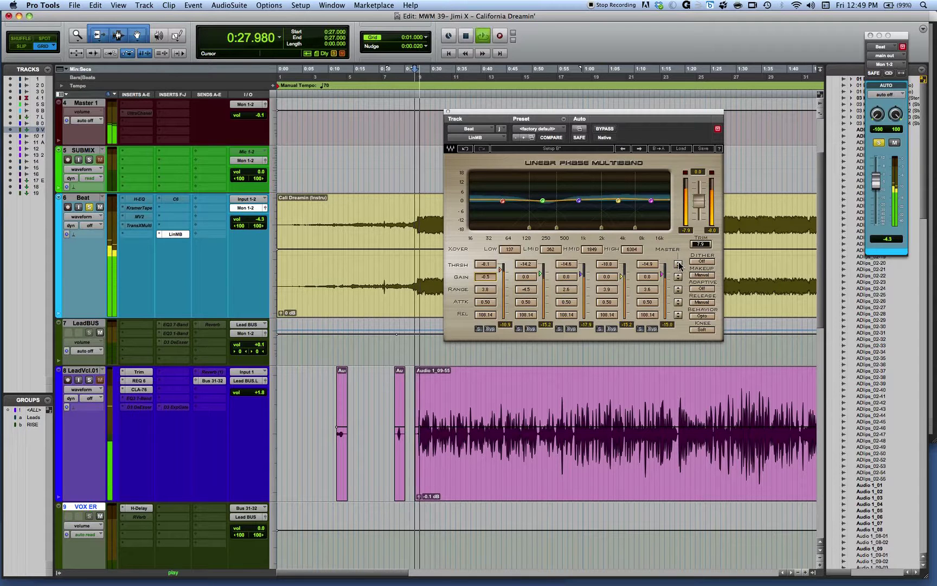
{"action": "left_click", "coordinate": [678, 266]}
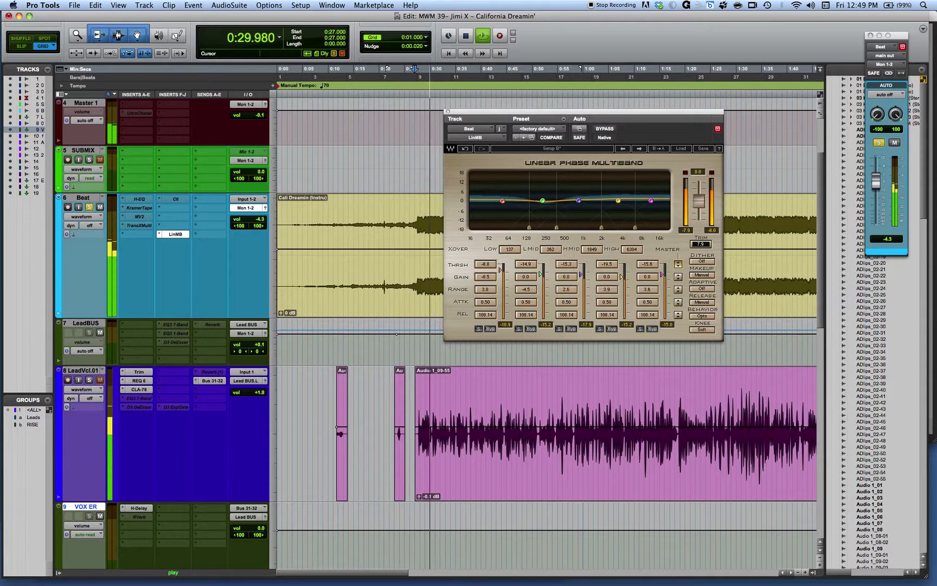
{"action": "left_click", "coordinate": [678, 266]}
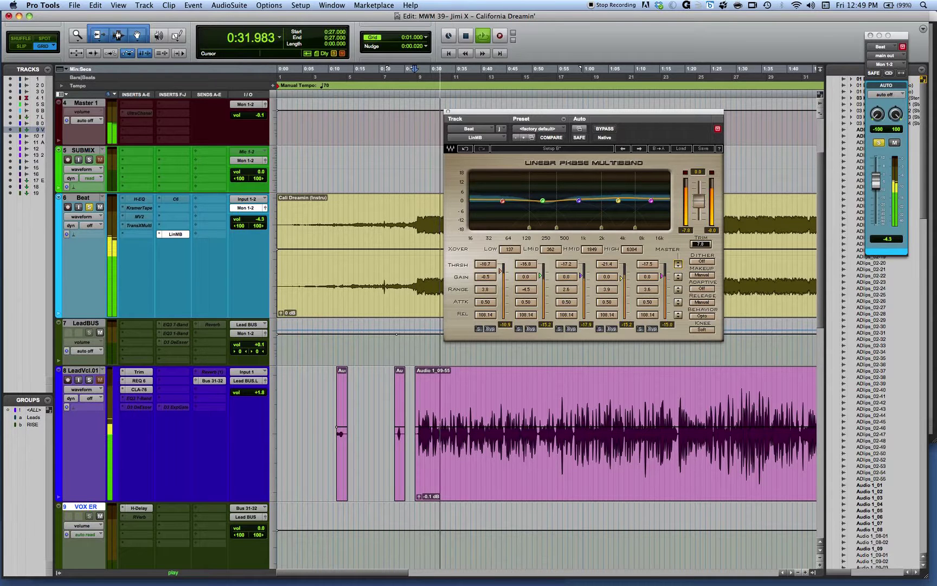
{"action": "left_click", "coordinate": [678, 265]}
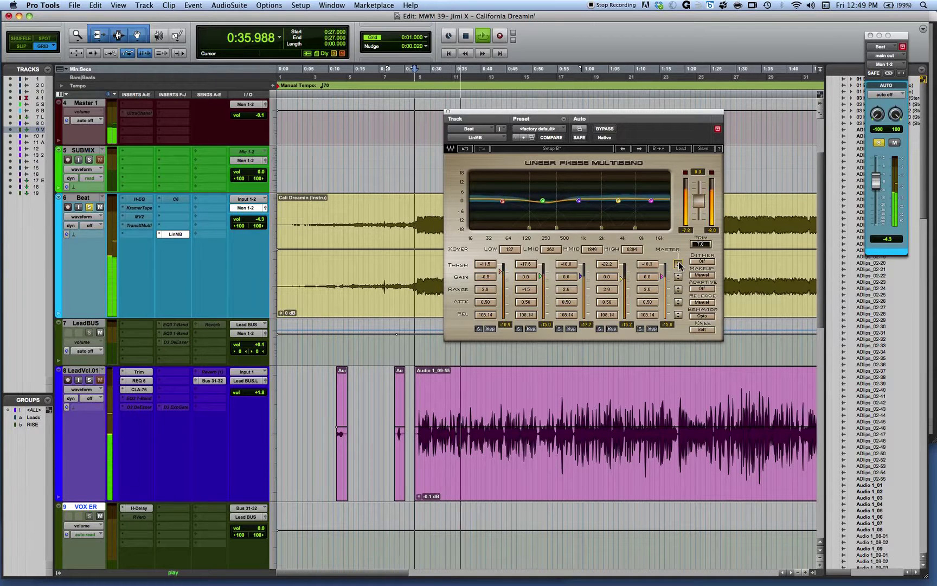
- Audition the Electro behavior mode during playback and return to Opto
{"action": "left_click", "coordinate": [706, 316]}
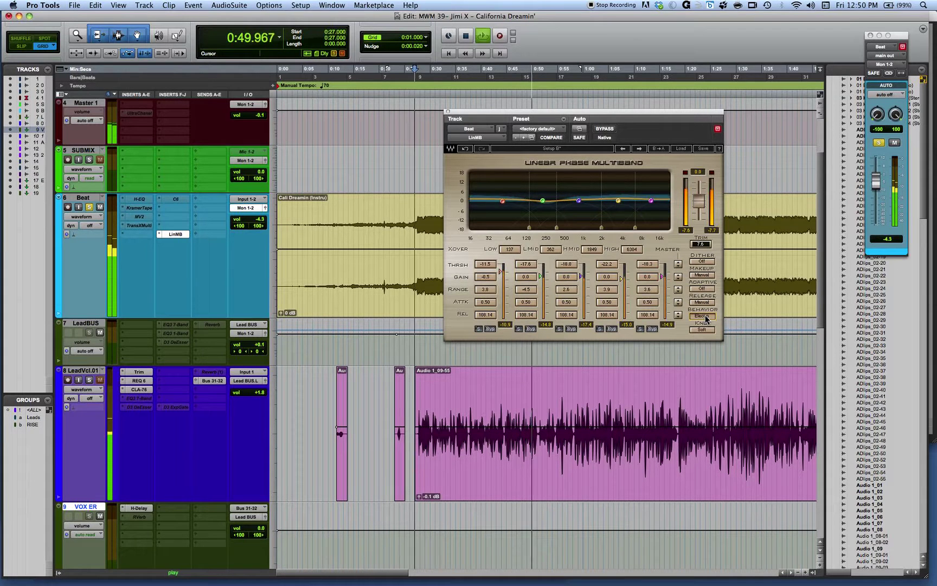
{"action": "left_click", "coordinate": [702, 316]}
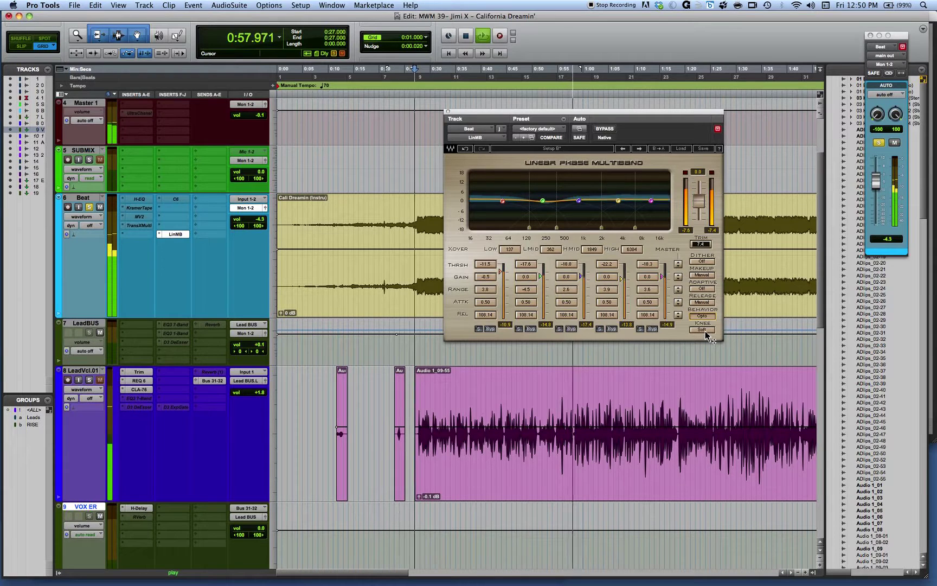
- Compare the soft and hard knee during playback, leaving the knee on Hard
{"action": "left_click", "coordinate": [702, 330]}
{"action": "left_click_drag", "start_coordinate": [702, 330], "coordinate": [707, 333]}
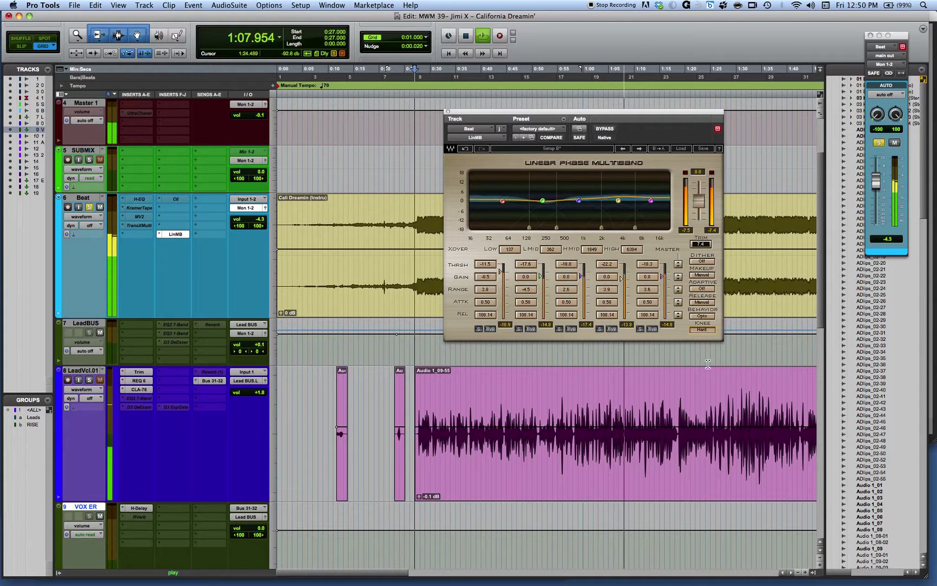
{"action": "left_click", "coordinate": [707, 330]}
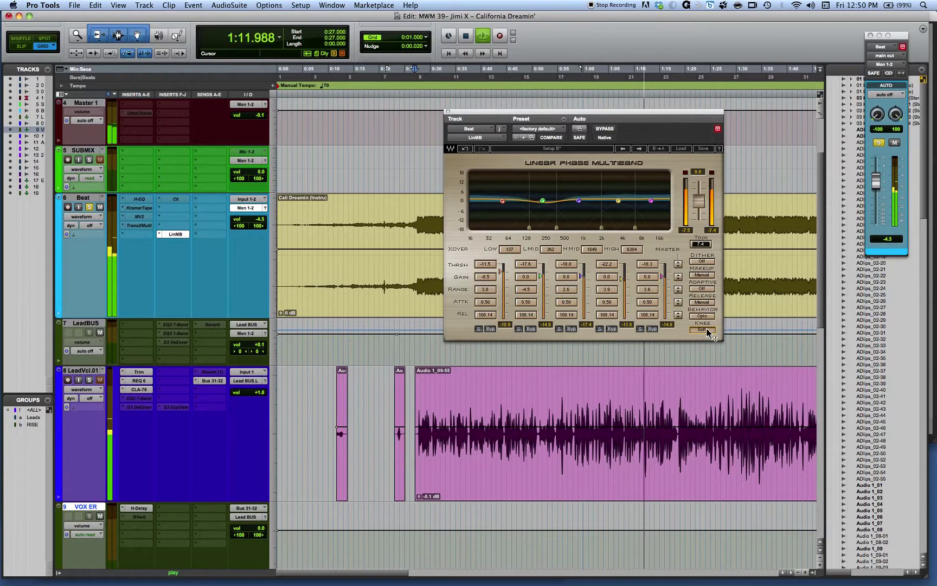
{"action": "left_click", "coordinate": [703, 329]}
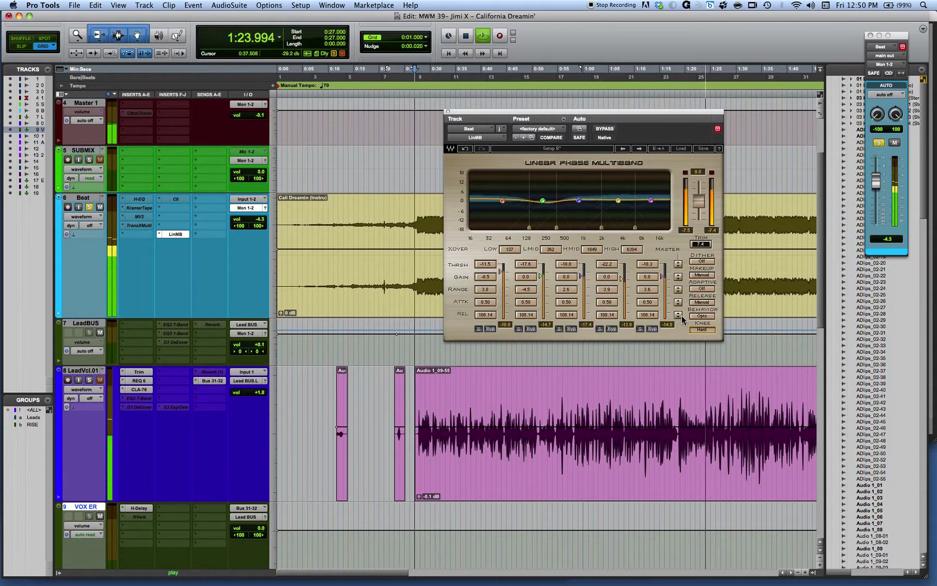
- Replay from 0:27 and set every band's release to 53.45 with the master control, comparing it against the previous release
{"action": "key", "text": "space"}
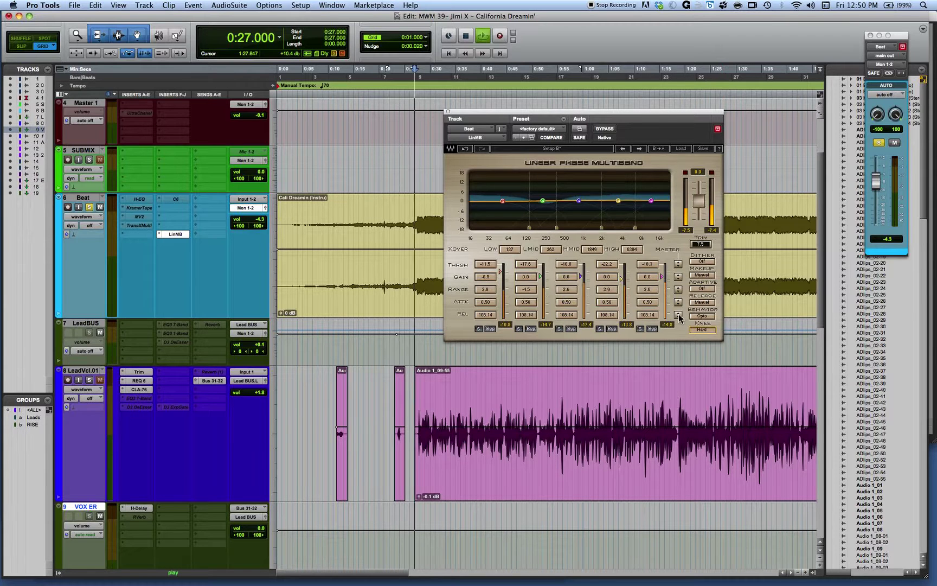
{"action": "left_click_drag", "start_coordinate": [678, 316], "coordinate": [678, 339]}
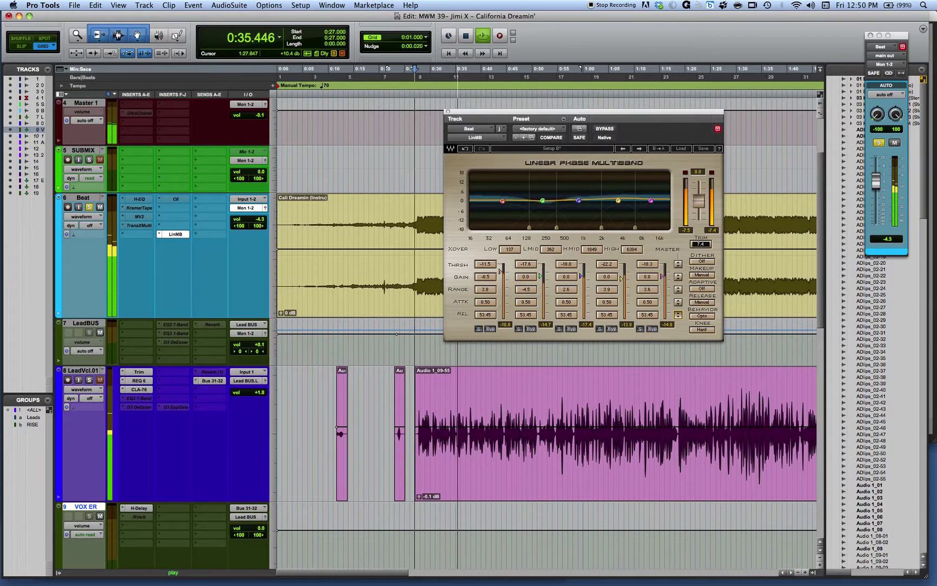
{"action": "left_click", "coordinate": [678, 317]}
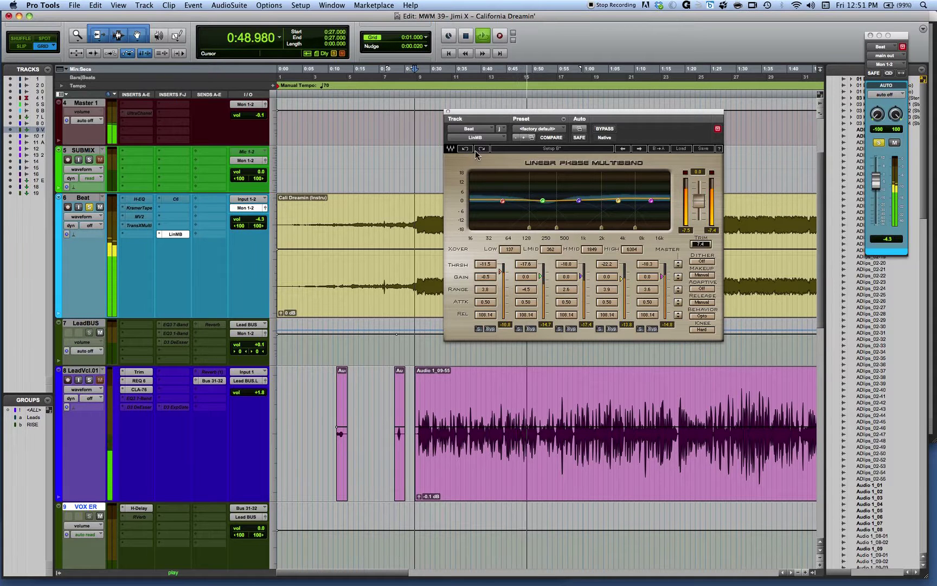
{"action": "left_click", "coordinate": [481, 150]}
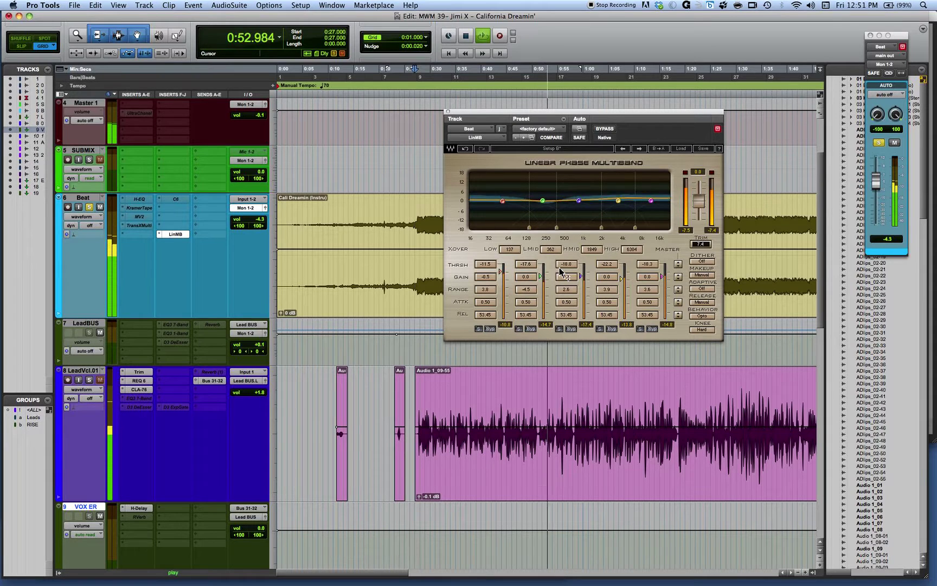
{"action": "key", "text": "space"}
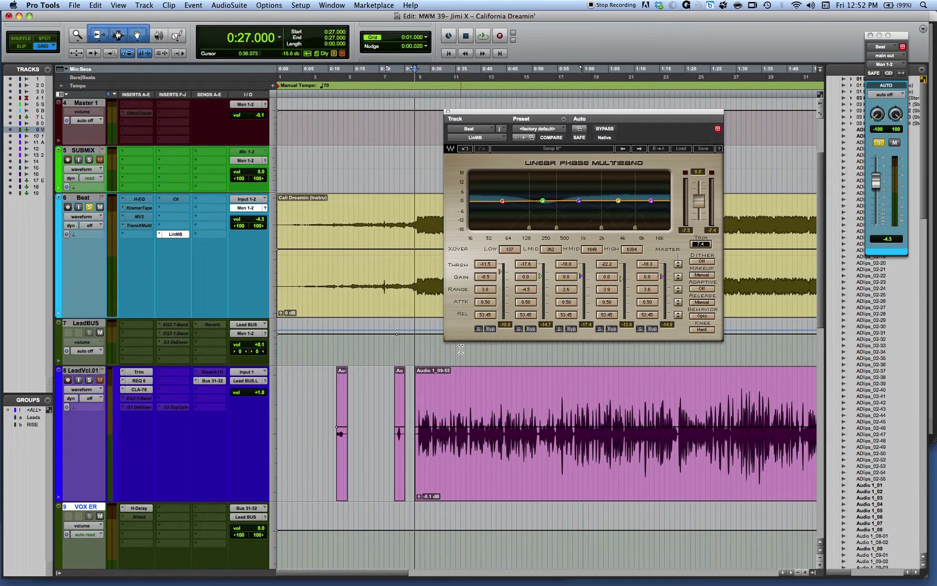
- Play the beat from 0:27 and compare the bypassed and processed sound of the multiband compressor
{"action": "key", "text": "space"}
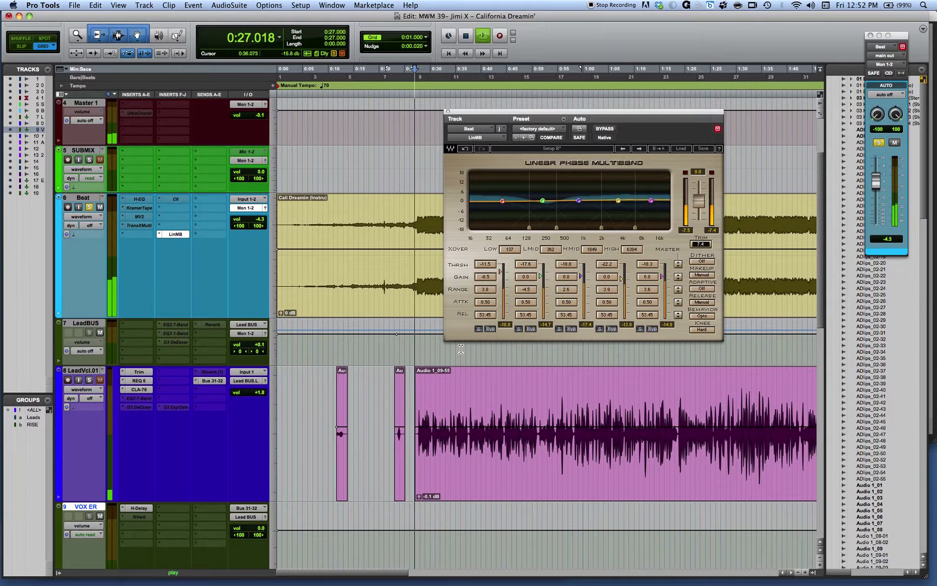
{"action": "left_click", "coordinate": [608, 129]}
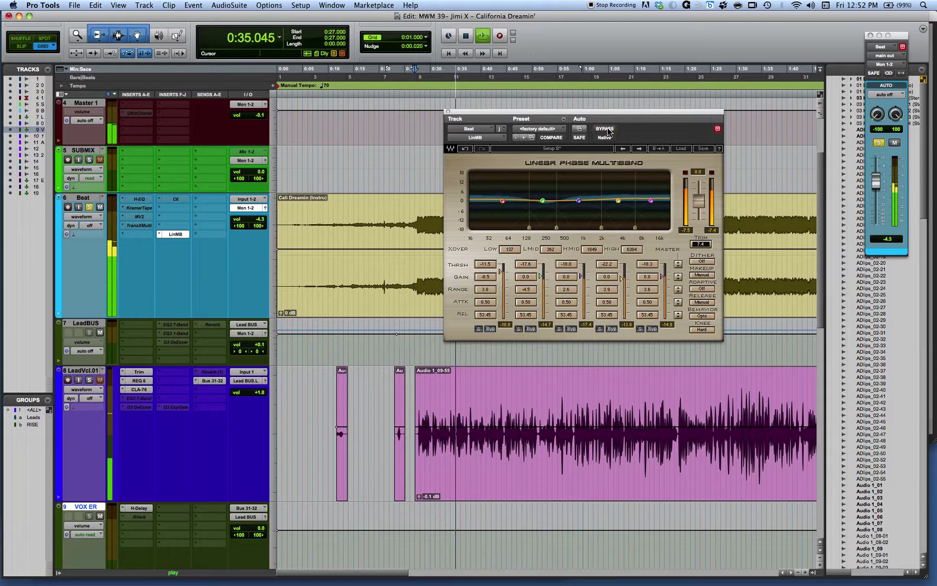
{"action": "left_click", "coordinate": [608, 130]}
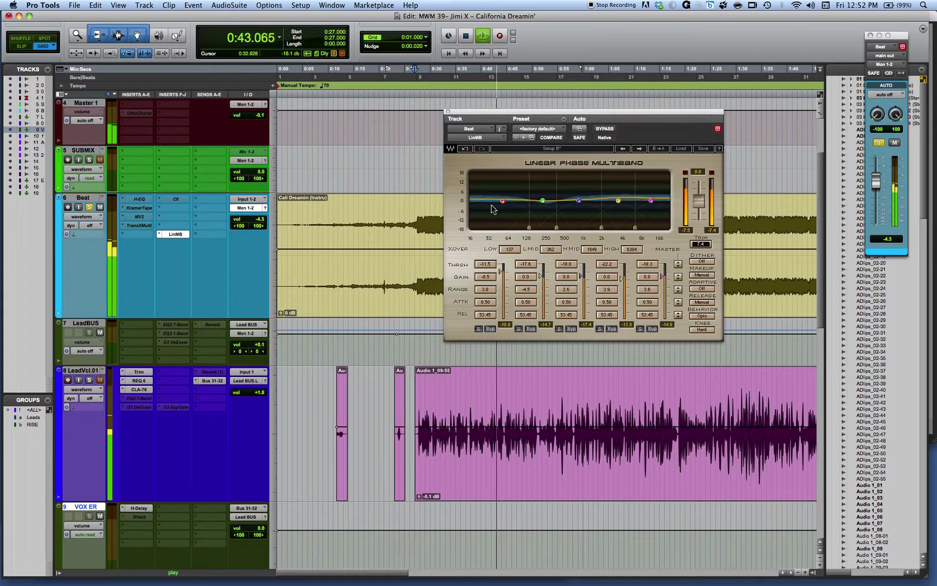
{"action": "left_click", "coordinate": [605, 129]}
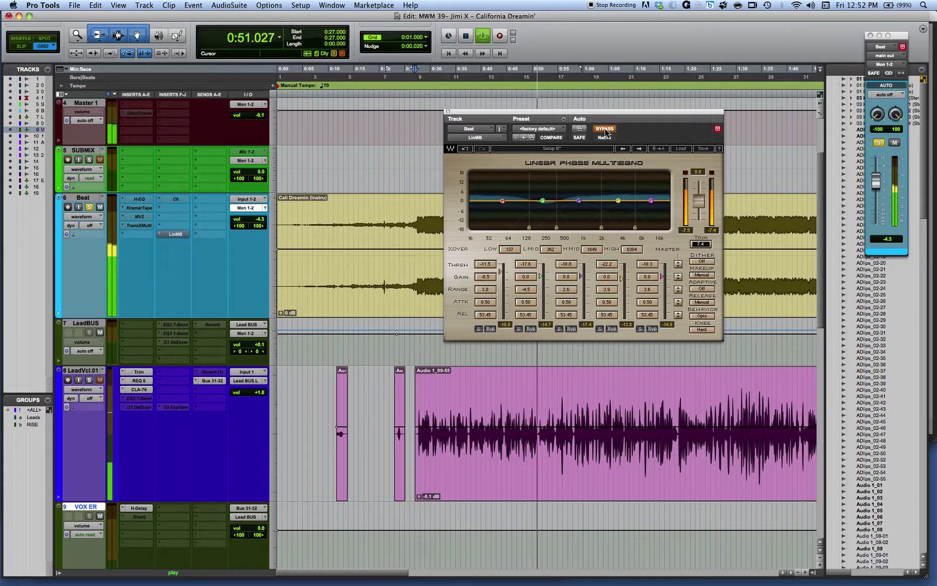
{"action": "left_click", "coordinate": [605, 130]}
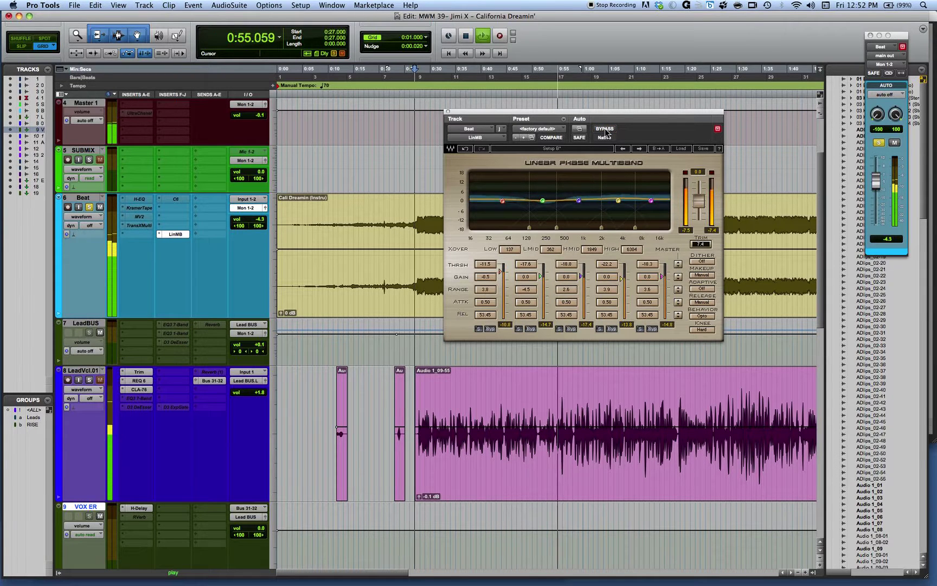
{"action": "key", "text": "space"}
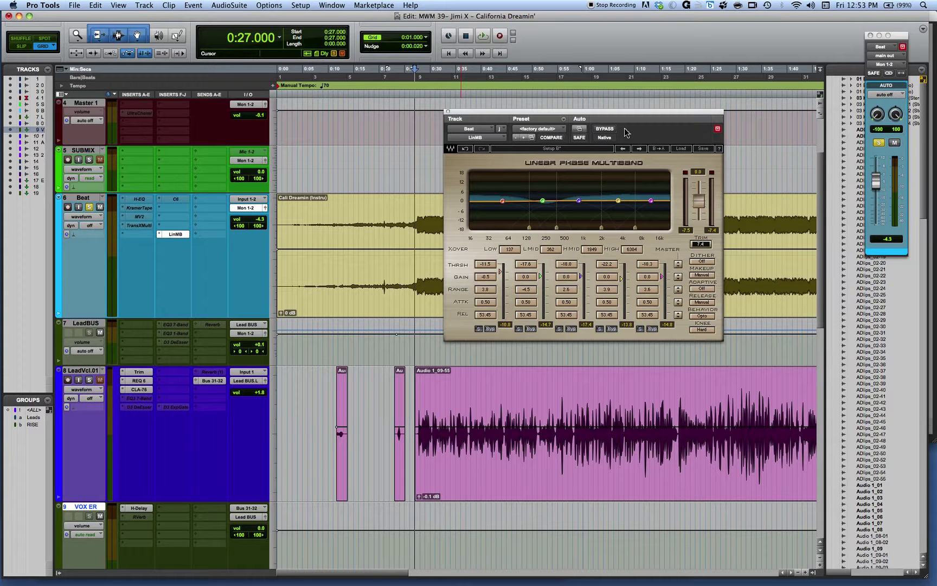
- Switch to Microsoft PowerPoint
{"action": "key", "text": "super+Tab"}
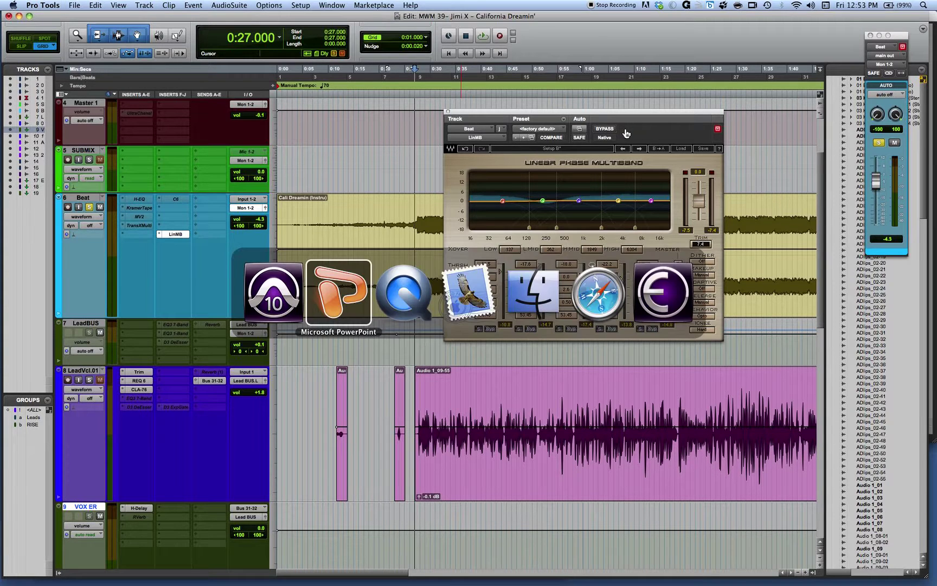